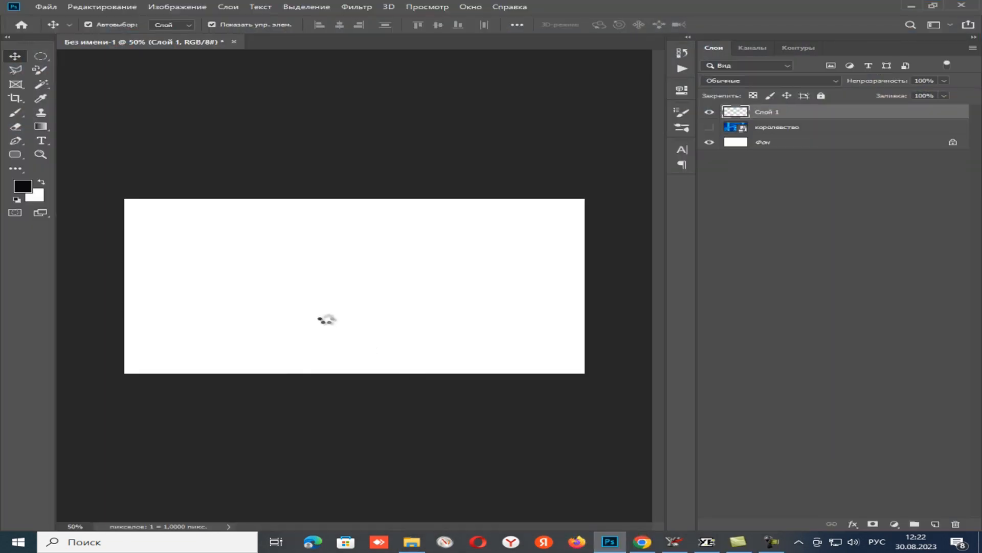
# Step: Commit the placed filmz.ru_f_205851 image and outline the woman in the green dress with the Polygonal Lasso
pyautogui.scroll(3, 417, 310)
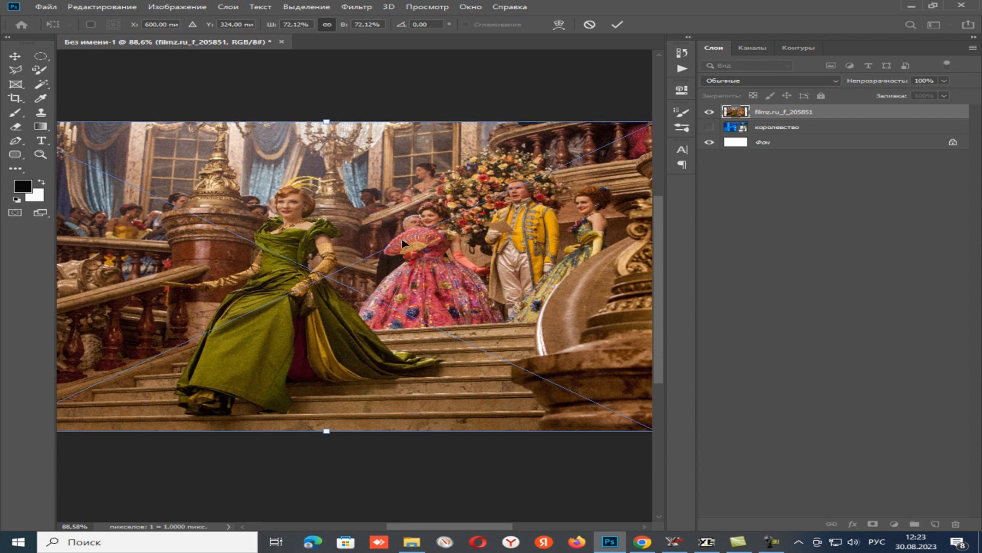
pyautogui.press('Return')
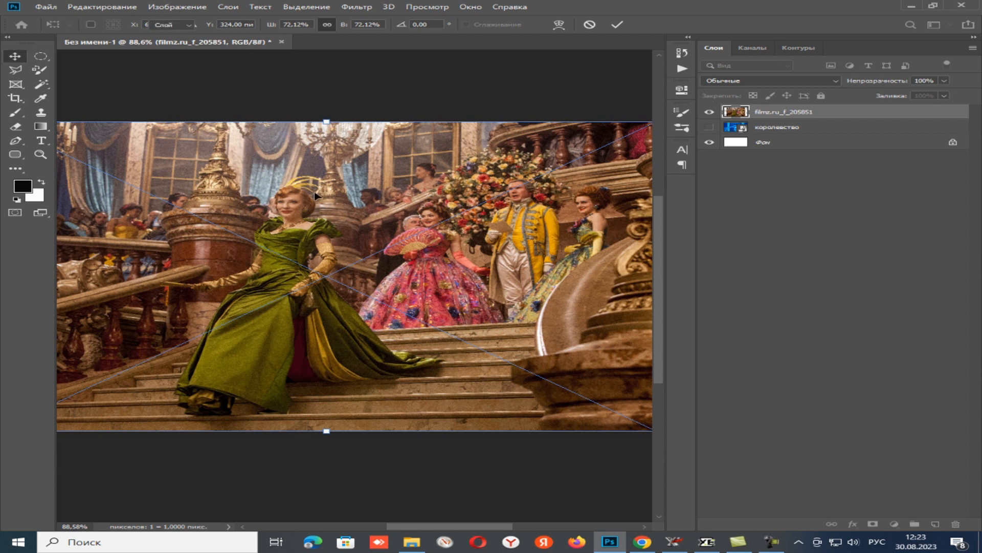
pyautogui.click(15, 71)
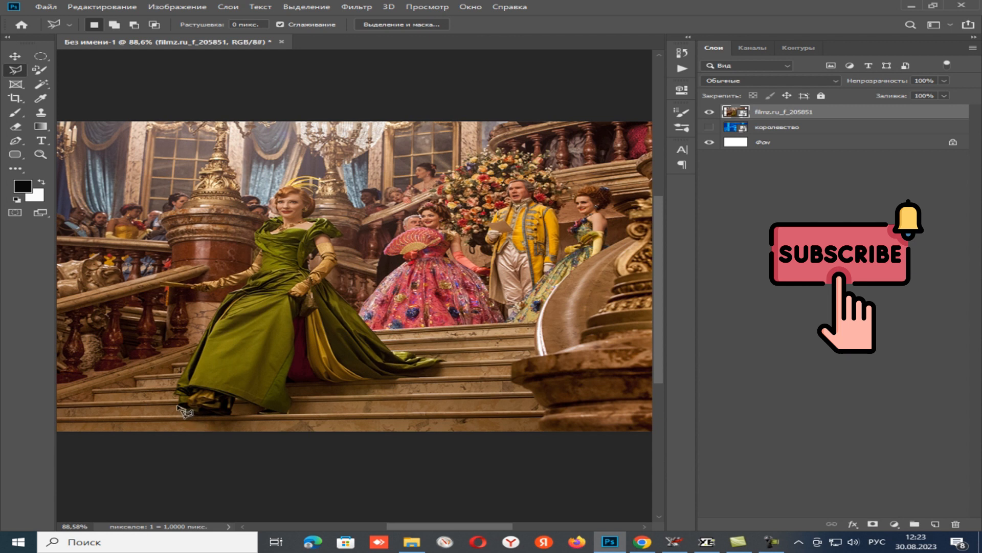
pyautogui.moveTo(179, 395)
pyautogui.mouseDown()
pyautogui.moveTo(212, 319)
pyautogui.moveTo(253, 280)
pyautogui.moveTo(215, 294)
pyautogui.moveTo(157, 288)
pyautogui.moveTo(220, 288)
pyautogui.moveTo(255, 268)
pyautogui.moveTo(256, 235)
pyautogui.moveTo(284, 224)
pyautogui.moveTo(294, 231)
pyautogui.moveTo(296, 201)
pyautogui.moveTo(285, 215)
pyautogui.moveTo(274, 190)
pyautogui.moveTo(309, 172)
pyautogui.moveTo(332, 180)
pyautogui.moveTo(307, 175)
pyautogui.moveTo(325, 183)
pyautogui.moveTo(309, 177)
pyautogui.moveTo(322, 196)
pyautogui.moveTo(319, 219)
pyautogui.moveTo(350, 251)
pyautogui.moveTo(349, 293)
pyautogui.moveTo(383, 342)
pyautogui.moveTo(416, 373)
pyautogui.moveTo(463, 379)
pyautogui.moveTo(430, 395)
pyautogui.moveTo(302, 402)
pyautogui.moveTo(290, 411)
pyautogui.moveTo(294, 438)
pyautogui.moveTo(238, 427)
pyautogui.moveTo(177, 439)
pyautogui.mouseUp()
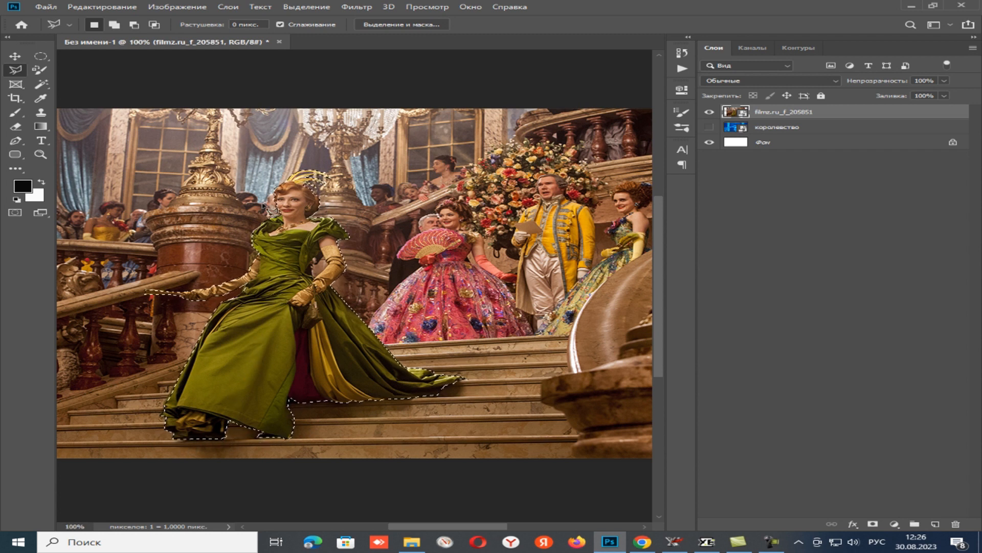
# Step: Copy the selected woman in green to a new layer, with the filmz.ru_f_205851 layer hidden and the королевство background shown
pyautogui.click(11, 59)
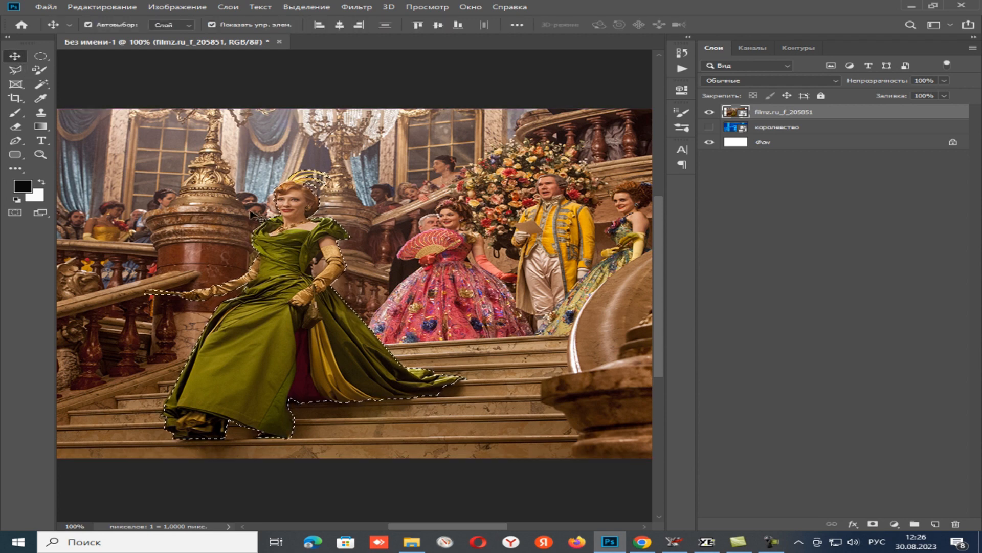
pyautogui.click(709, 111)
pyautogui.click(709, 127)
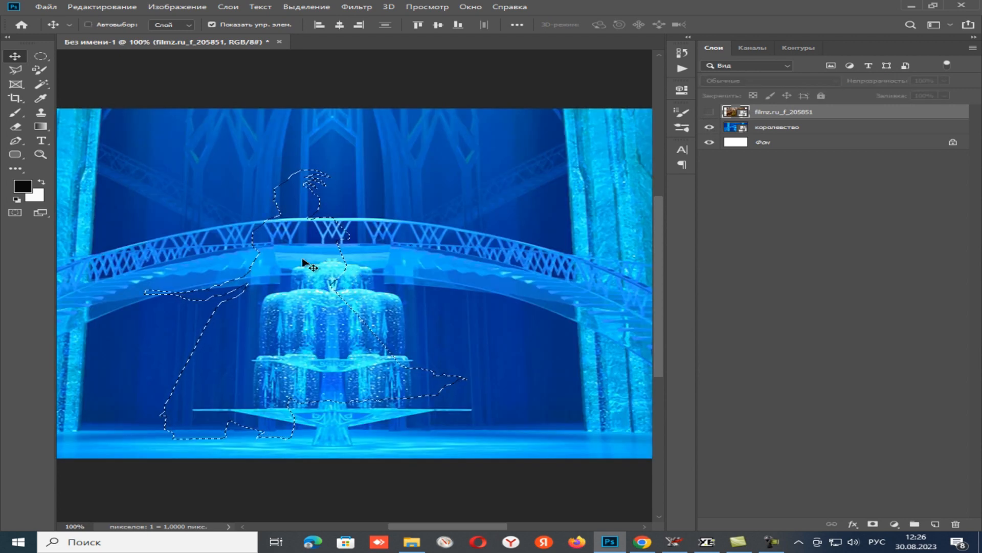
pyautogui.hotkey('ctrl', 'j')
pyautogui.scroll(-5, 460, 253)
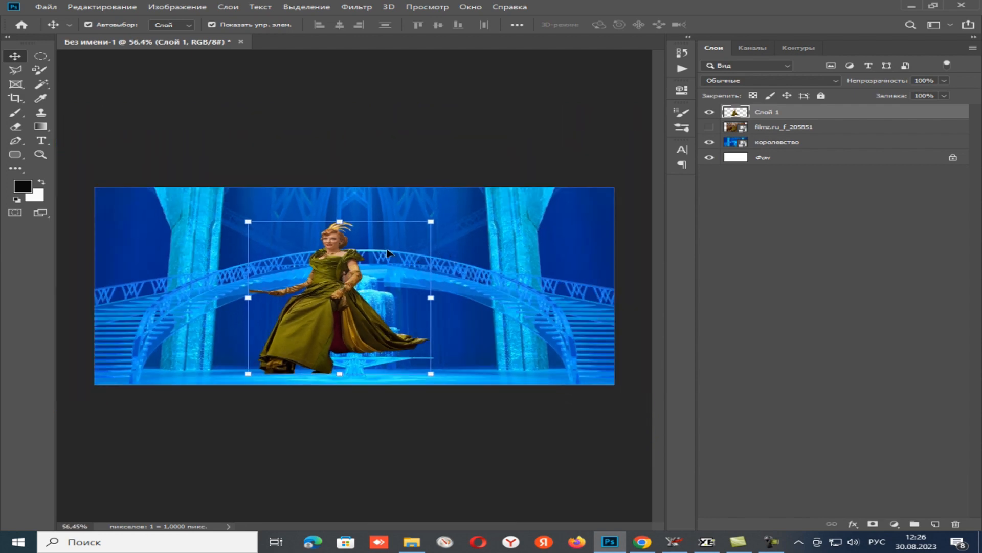
# Step: Scale the cut-out woman in green to about 56% and place her atop the left staircase, partly beyond the canvas edge
pyautogui.moveTo(431, 221); pyautogui.dragTo(378, 265)
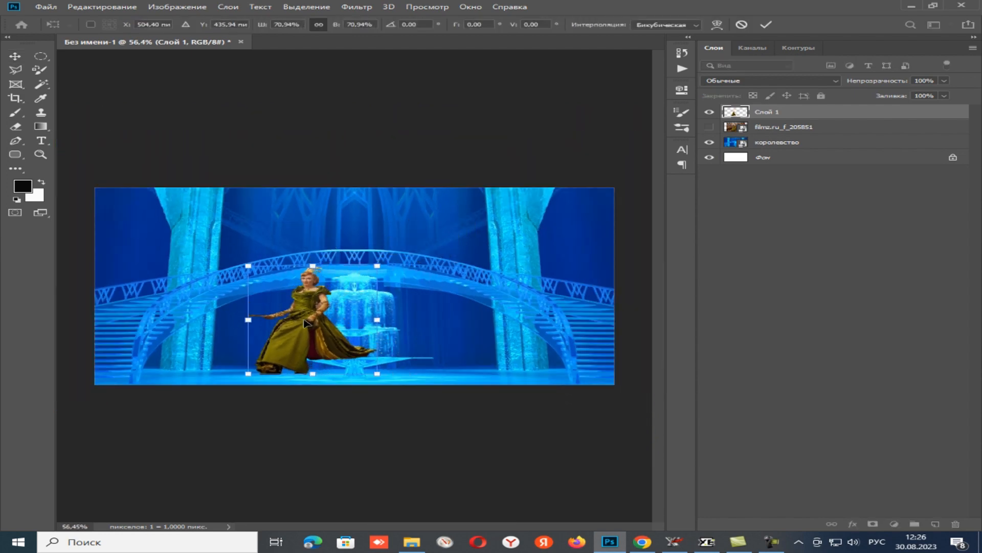
pyautogui.moveTo(297, 328); pyautogui.dragTo(139, 263)
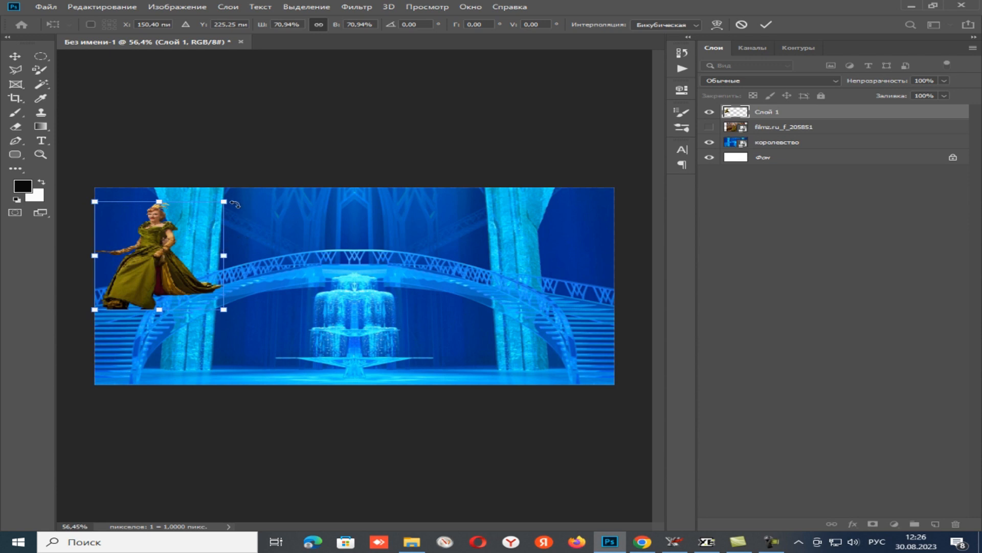
pyautogui.moveTo(224, 201); pyautogui.dragTo(196, 224)
pyautogui.moveTo(164, 261); pyautogui.dragTo(157, 259)
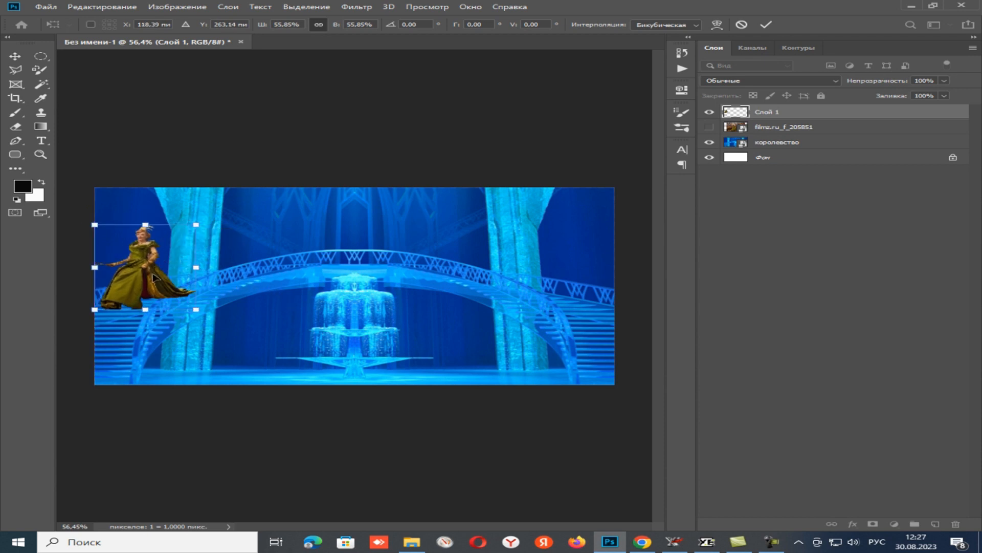
pyautogui.moveTo(153, 274); pyautogui.dragTo(136, 283)
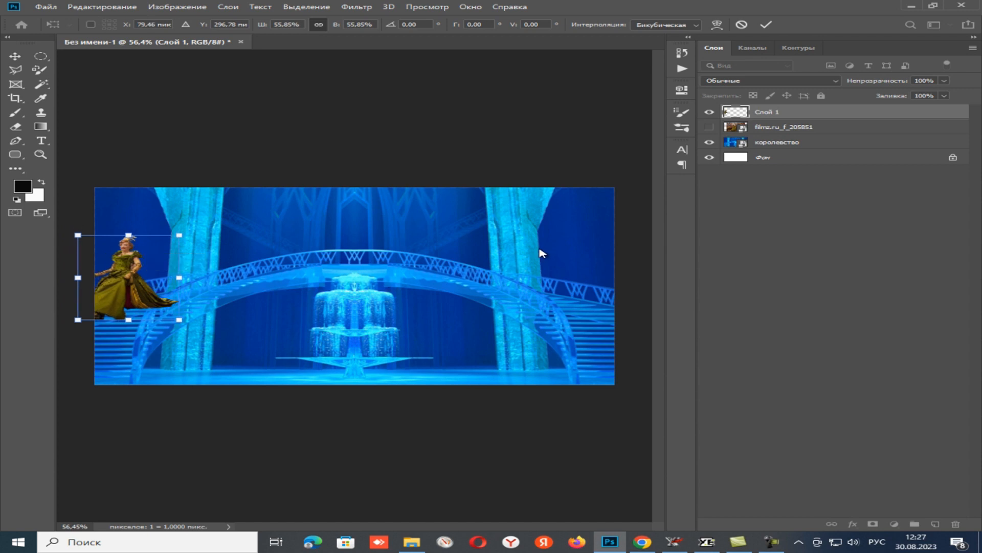
pyautogui.press('Return')
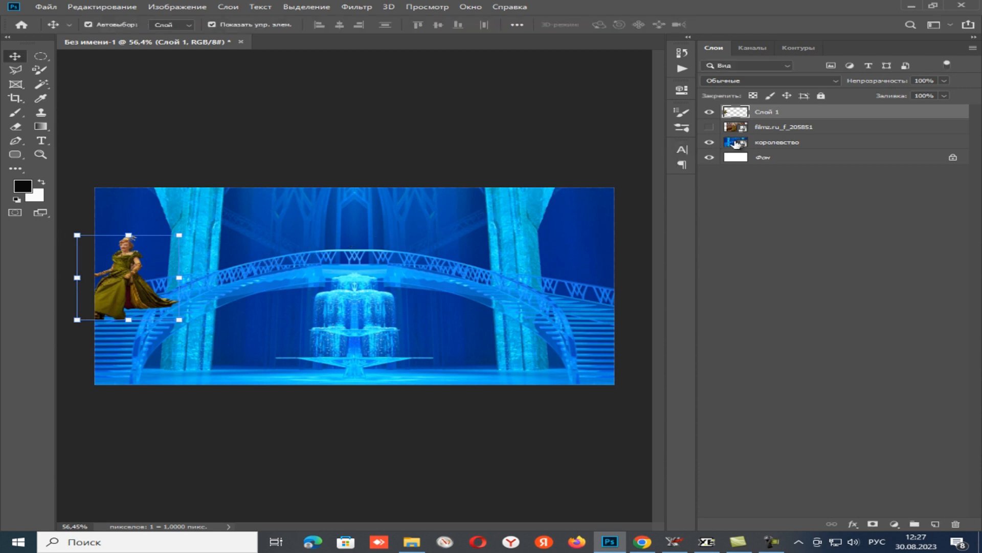
# Step: Hide the королевство and Слой 1 layers and add a new empty layer at the top of the layer stack
pyautogui.click(777, 142)
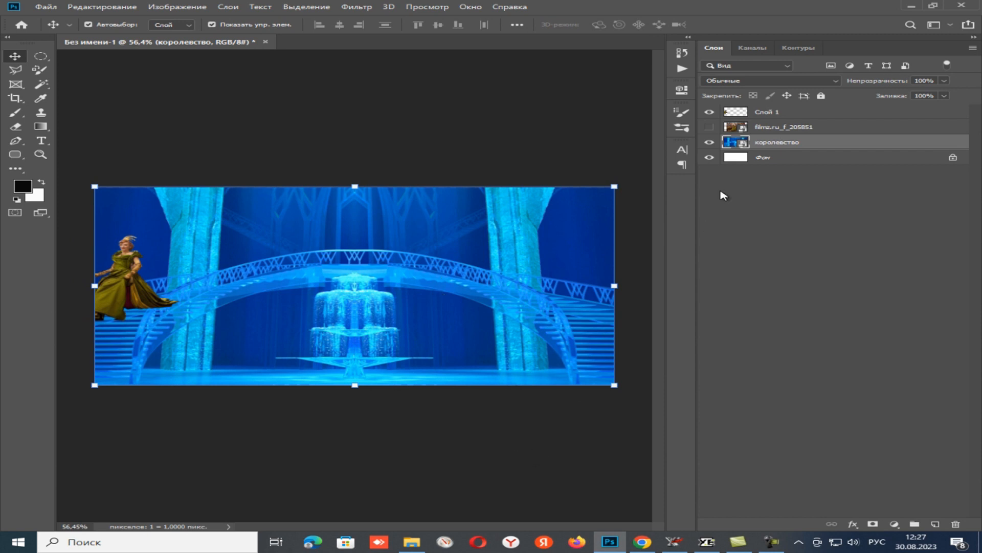
pyautogui.click(713, 143)
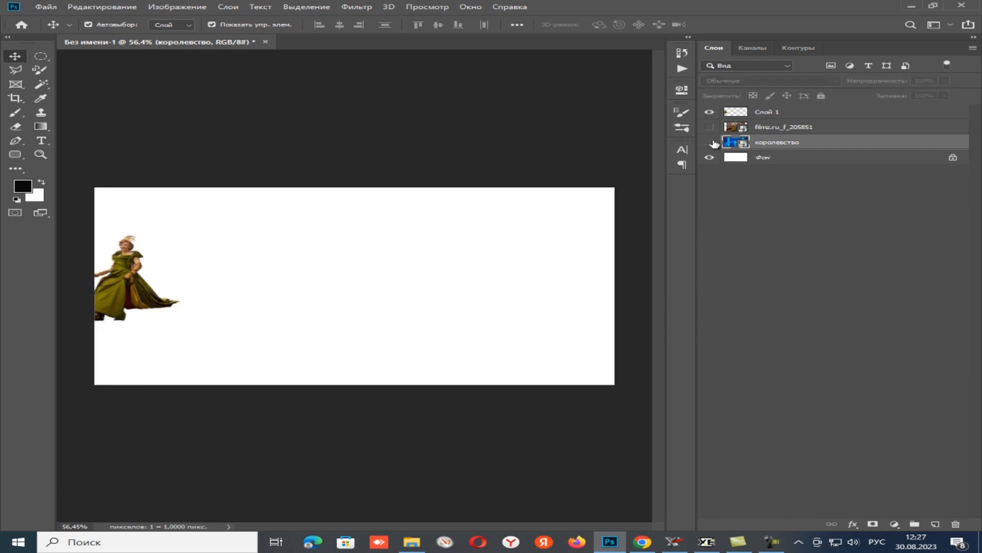
pyautogui.click(710, 112)
pyautogui.click(935, 524)
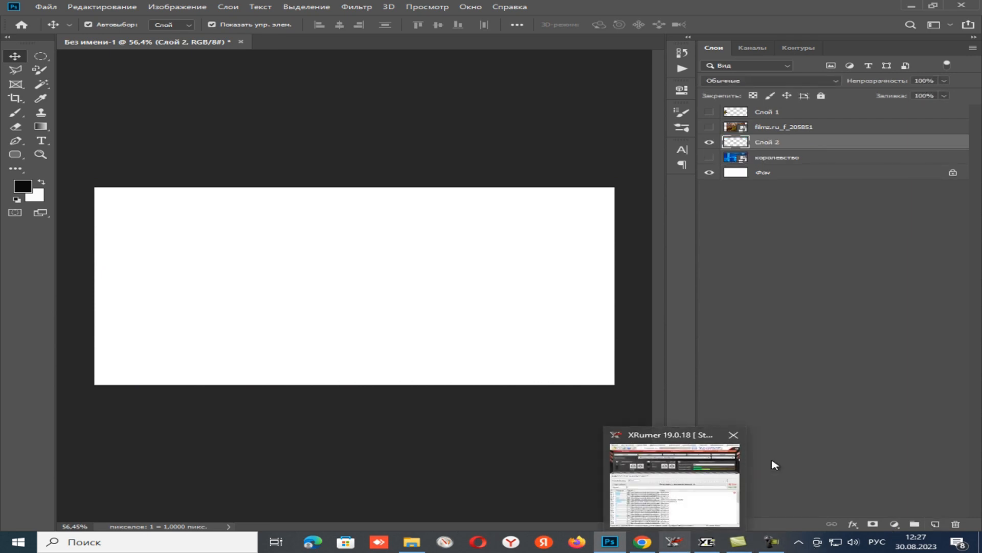
pyautogui.moveTo(819, 143); pyautogui.dragTo(817, 113)
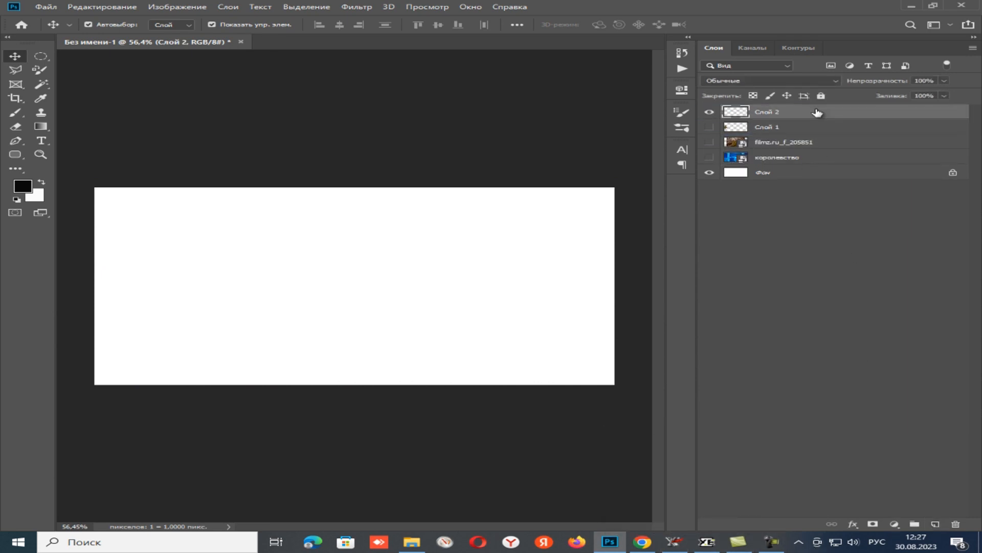
# Step: Place the filmz.ru_f_205851 image from the анжелина джоли folder into the document again
pyautogui.click(610, 541)
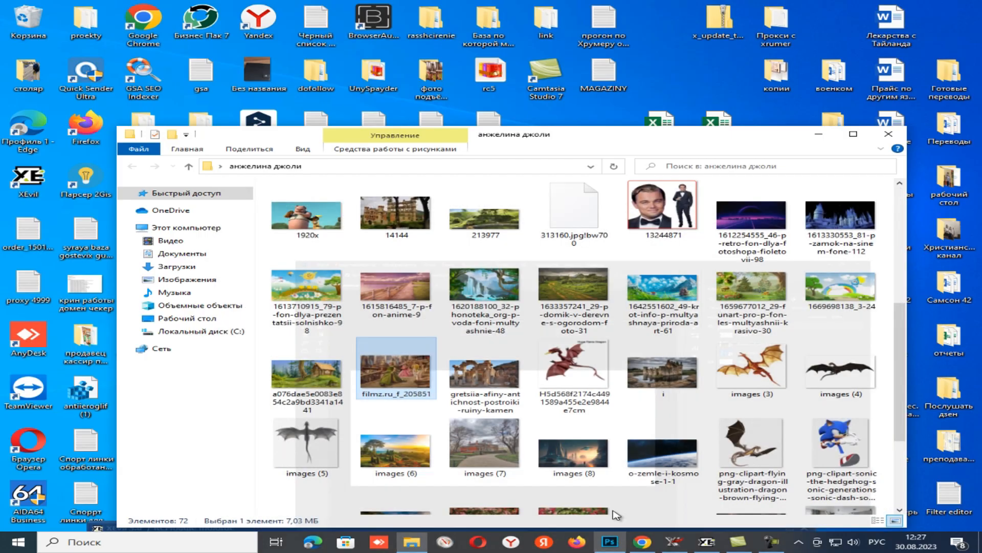
pyautogui.moveTo(402, 371); pyautogui.dragTo(398, 301)
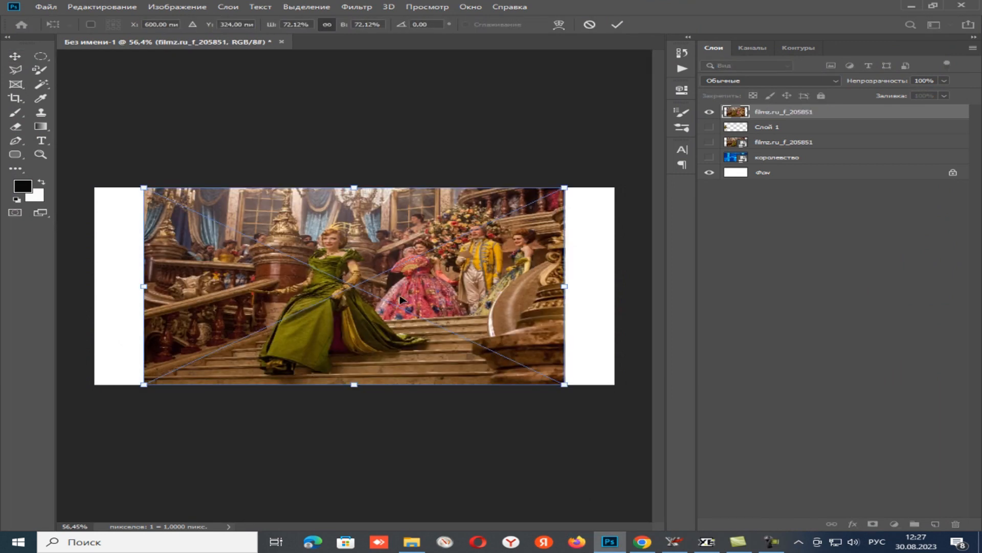
pyautogui.scroll(5, 454, 285)
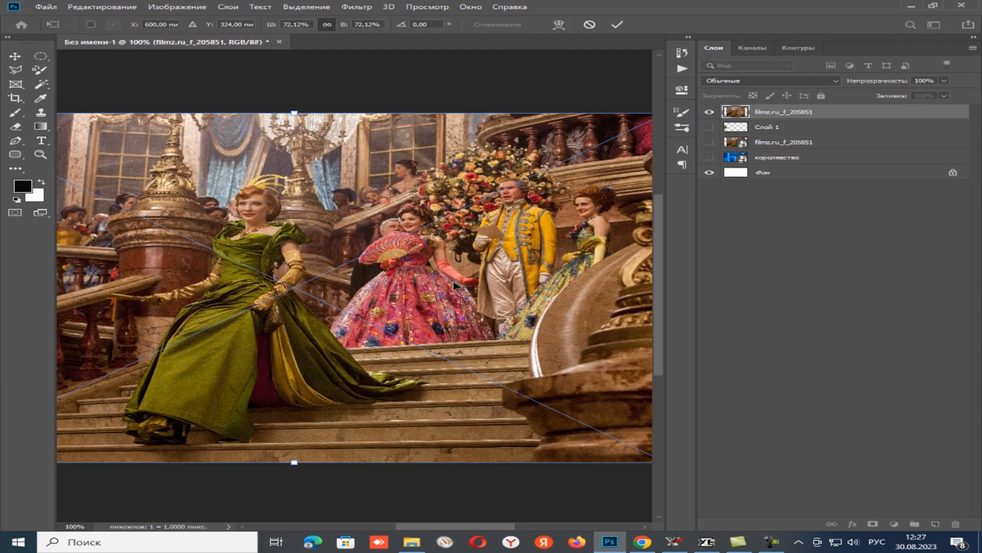
pyautogui.press('Return')
pyautogui.scroll(1, 454, 285)
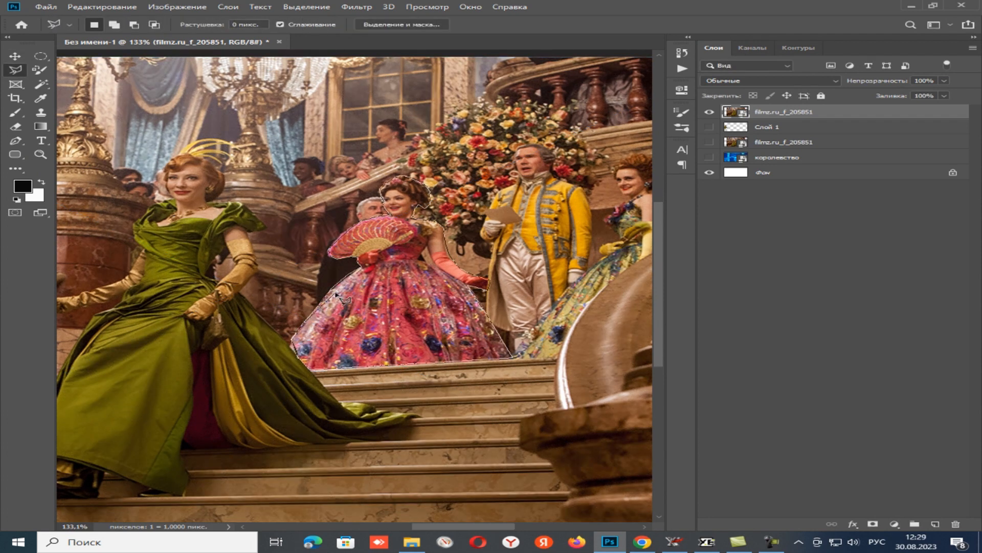
# Step: Outline the woman in the pink floral dress, including her fan and skirt, with the Polygonal Lasso
pyautogui.click(331, 291)
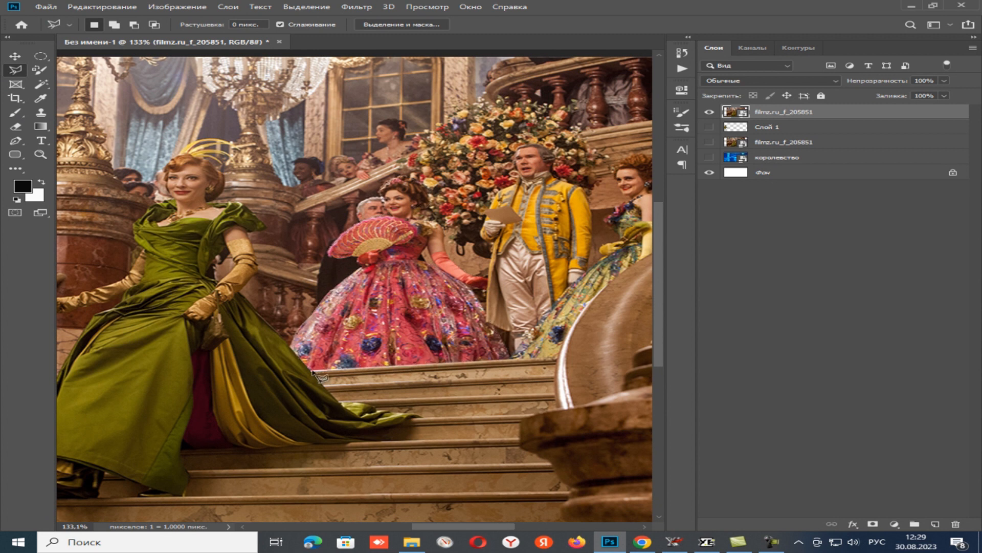
pyautogui.click(291, 349)
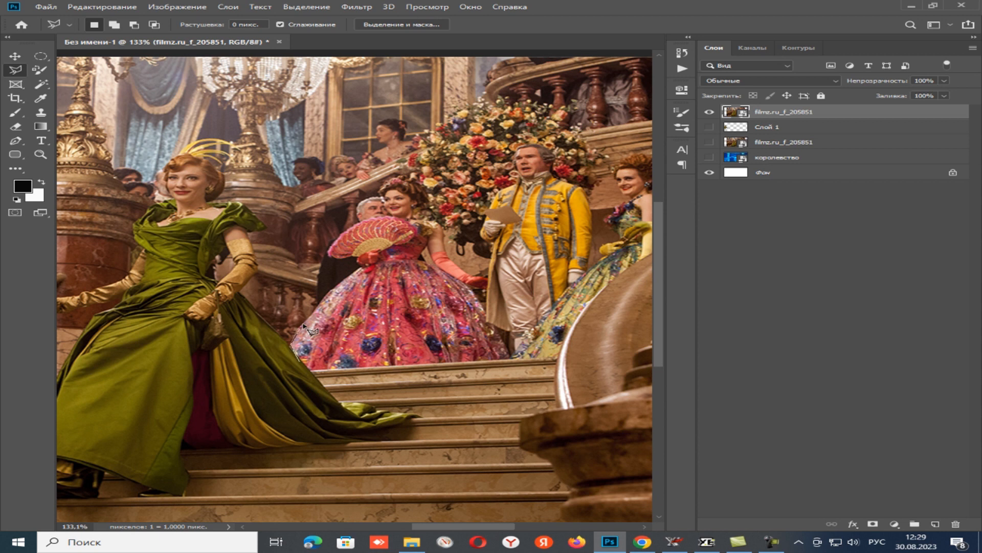
pyautogui.click(328, 292)
pyautogui.click(364, 266)
pyautogui.click(357, 257)
pyautogui.click(337, 257)
pyautogui.click(328, 250)
pyautogui.click(342, 237)
pyautogui.click(383, 205)
pyautogui.click(385, 187)
pyautogui.click(404, 177)
pyautogui.click(427, 191)
pyautogui.click(429, 210)
pyautogui.click(441, 225)
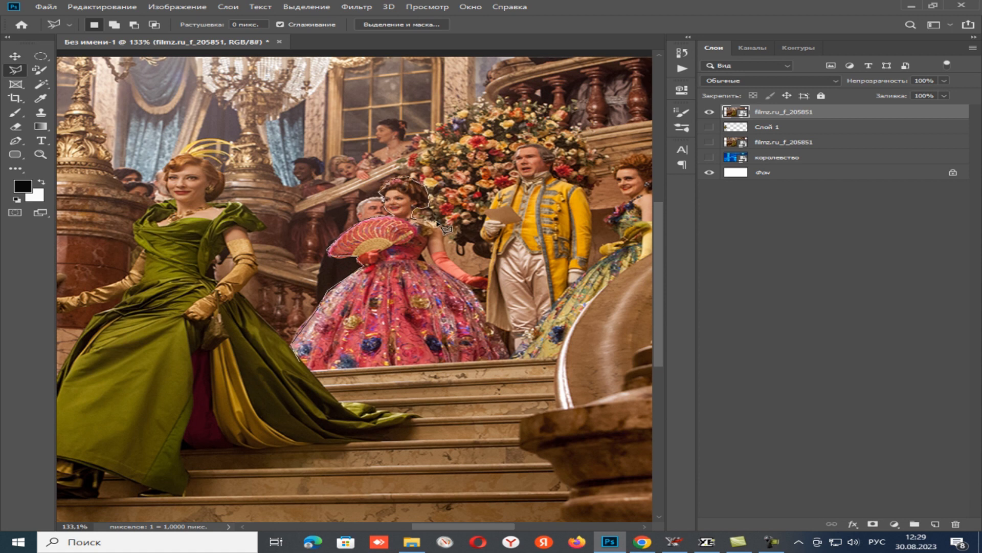
pyautogui.click(452, 254)
pyautogui.click(469, 276)
pyautogui.click(486, 281)
pyautogui.click(488, 289)
pyautogui.click(510, 357)
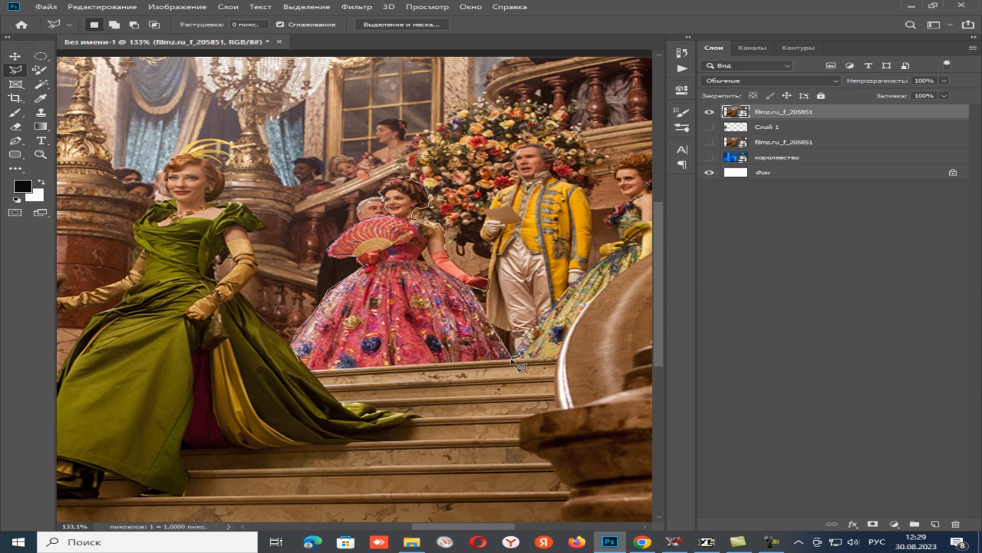
pyautogui.click(302, 363)
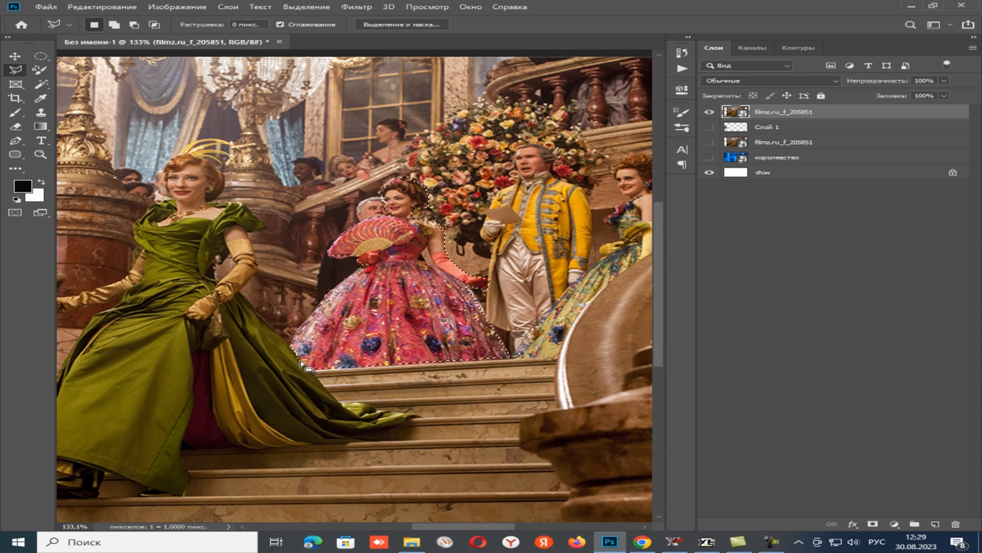
# Step: Copy the selected woman in pink to a new layer, with the source photo hidden and the королевство background shown
pyautogui.click(14, 57)
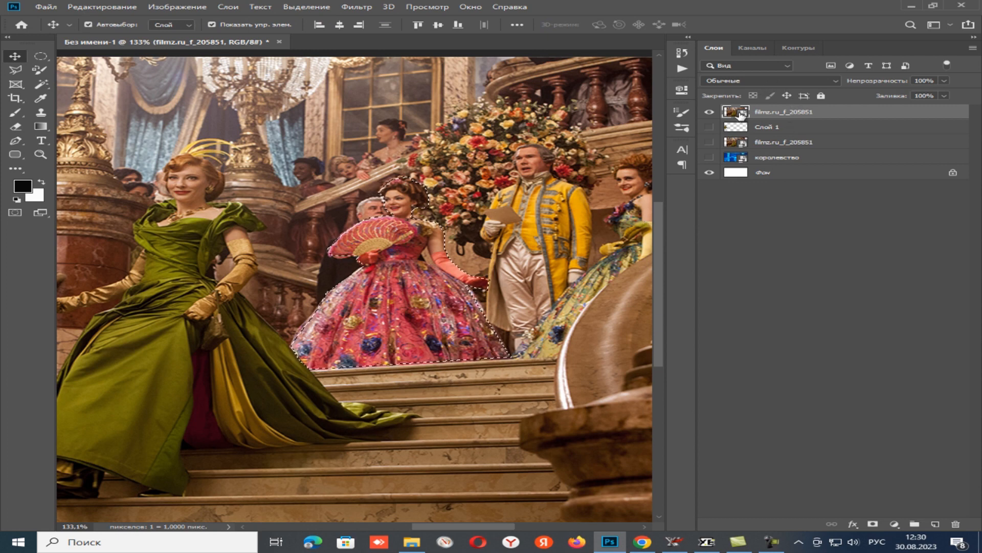
pyautogui.click(709, 112)
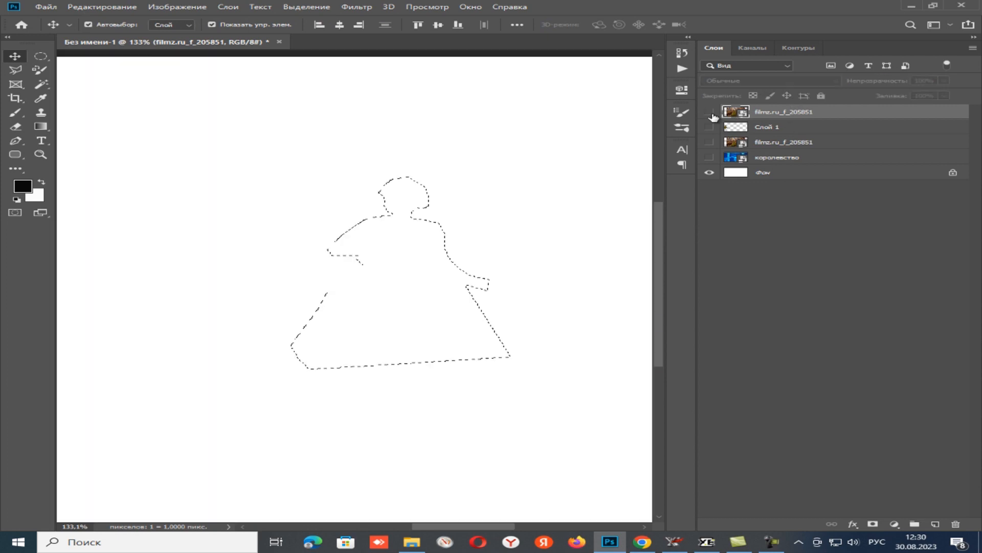
pyautogui.click(710, 156)
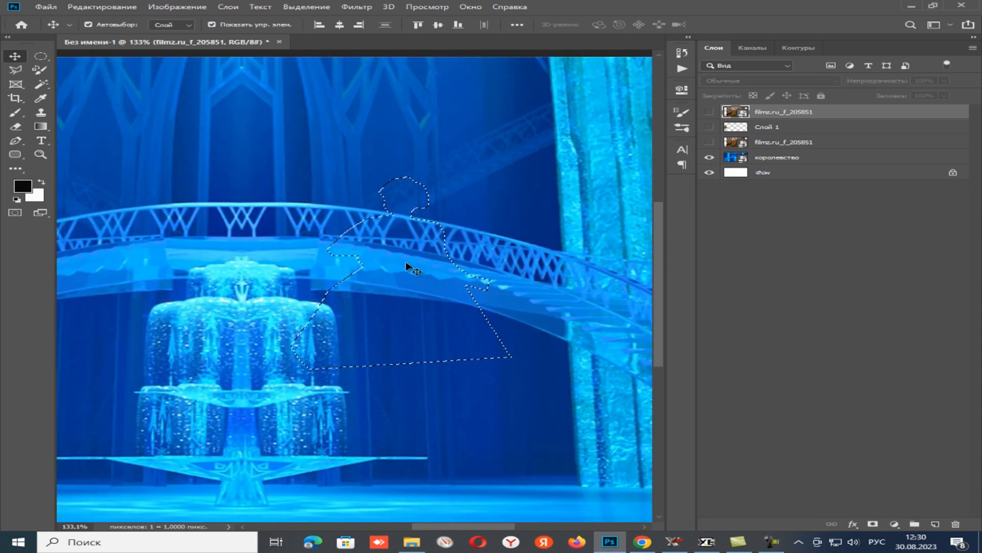
pyautogui.hotkey('ctrl', 'j')
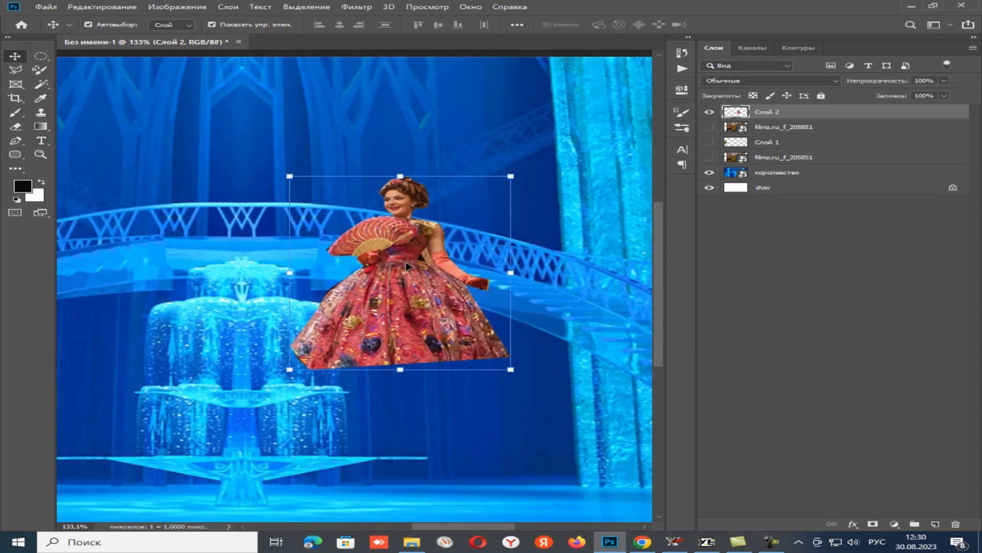
# Step: Move the cut-out woman in the pink dress up onto the bridge, right of the fountain
pyautogui.scroll(-5, 406, 266)
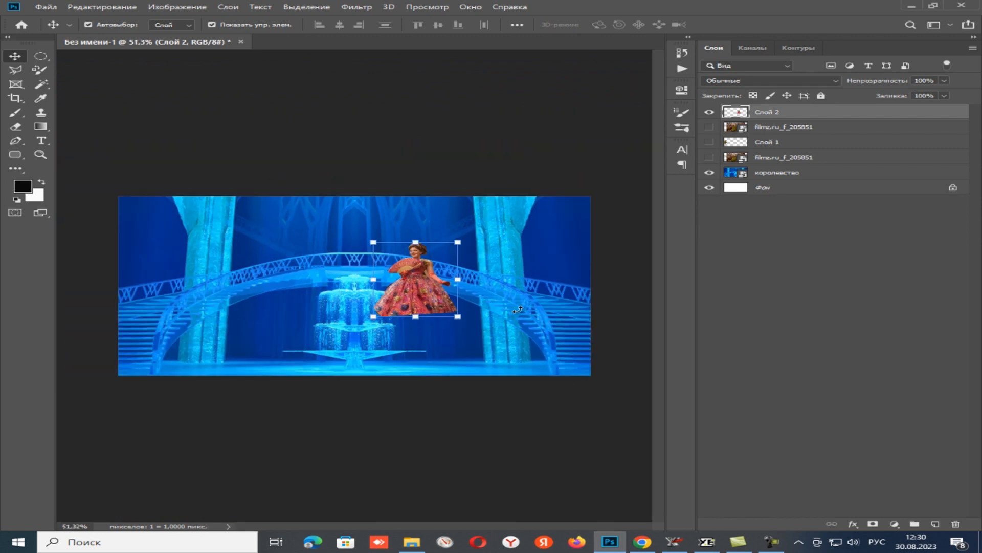
pyautogui.moveTo(405, 295); pyautogui.dragTo(373, 280)
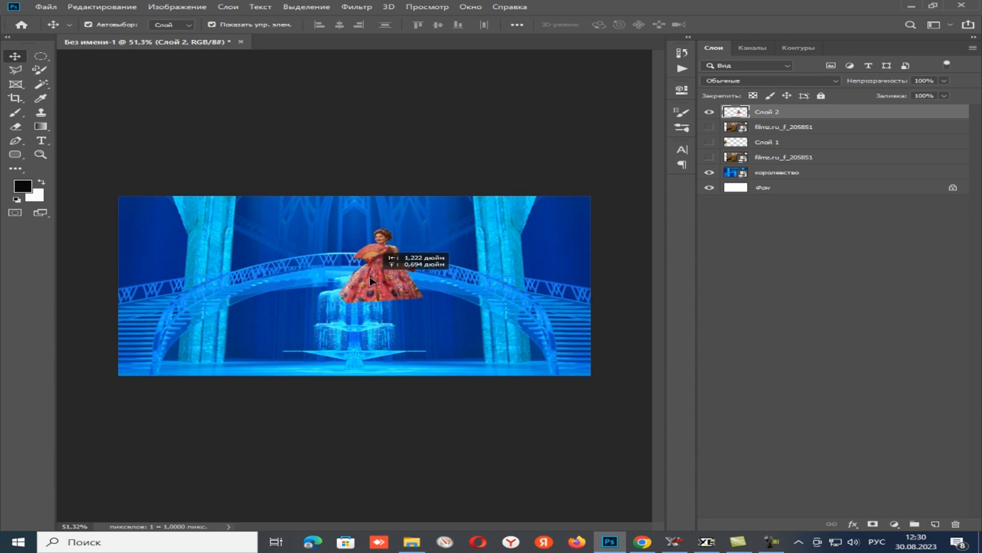
pyautogui.moveTo(373, 281); pyautogui.dragTo(407, 270)
# Step: With the королевство background hidden, cut away the lower-left part of the pink skirt along a diagonal using the Polygonal Lasso
pyautogui.click(710, 173)
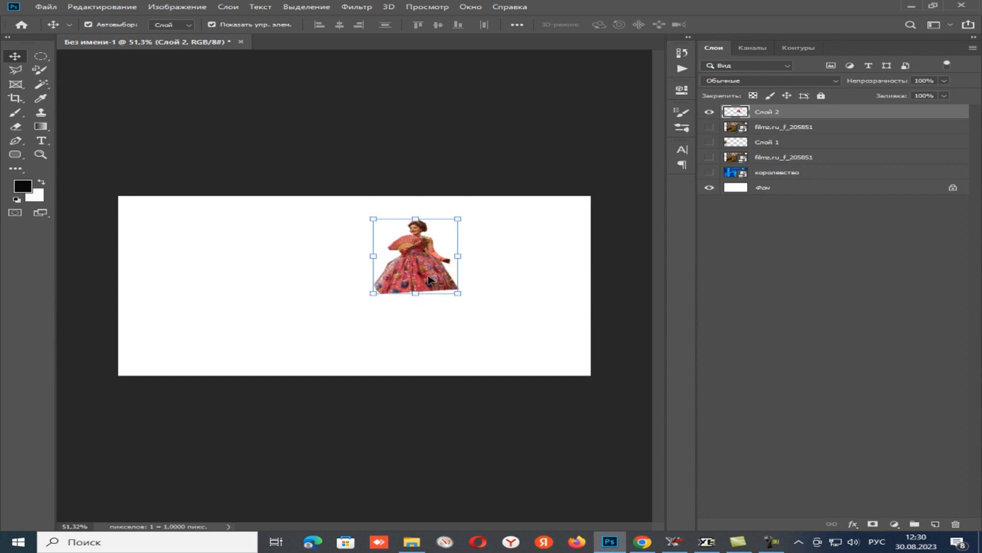
pyautogui.scroll(5, 429, 279)
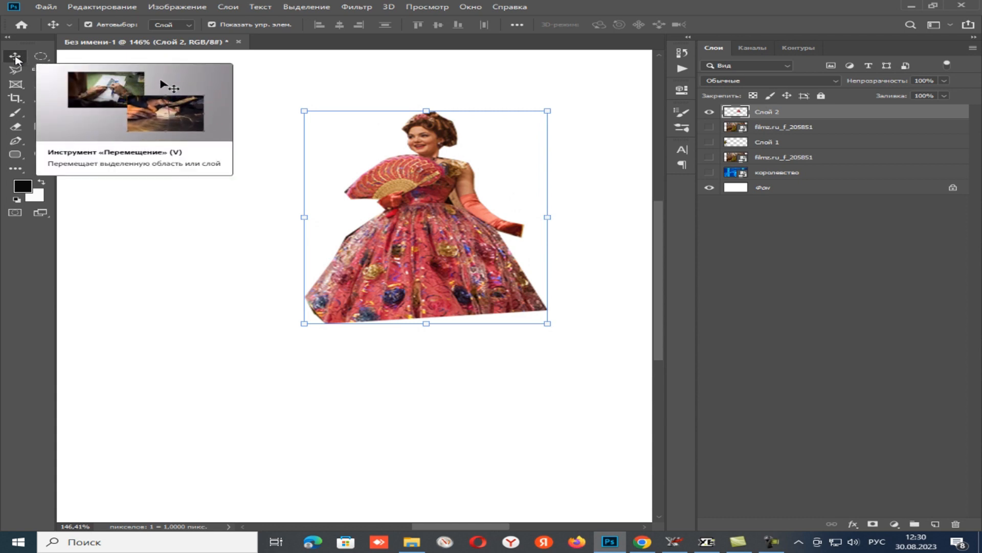
pyautogui.click(18, 71)
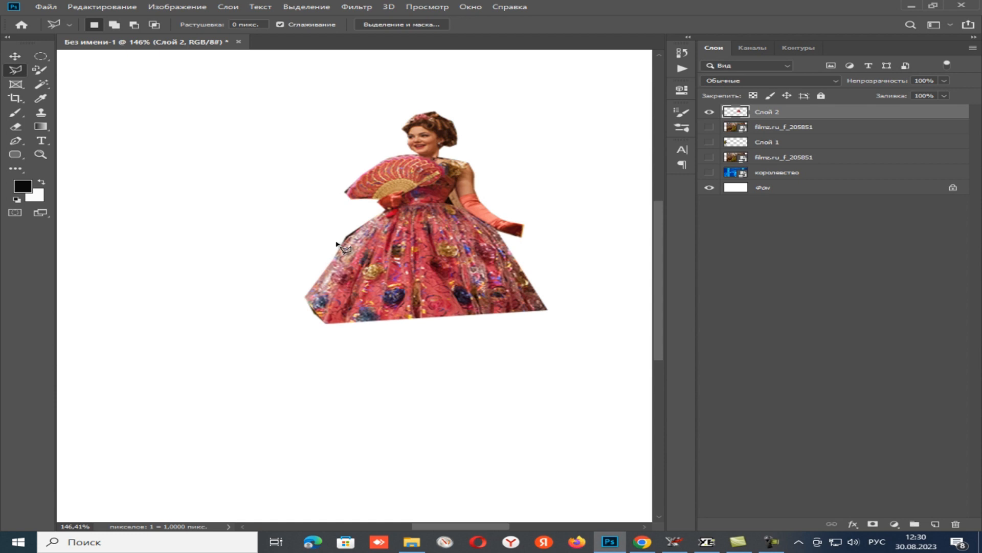
pyautogui.click(455, 322)
pyautogui.click(321, 231)
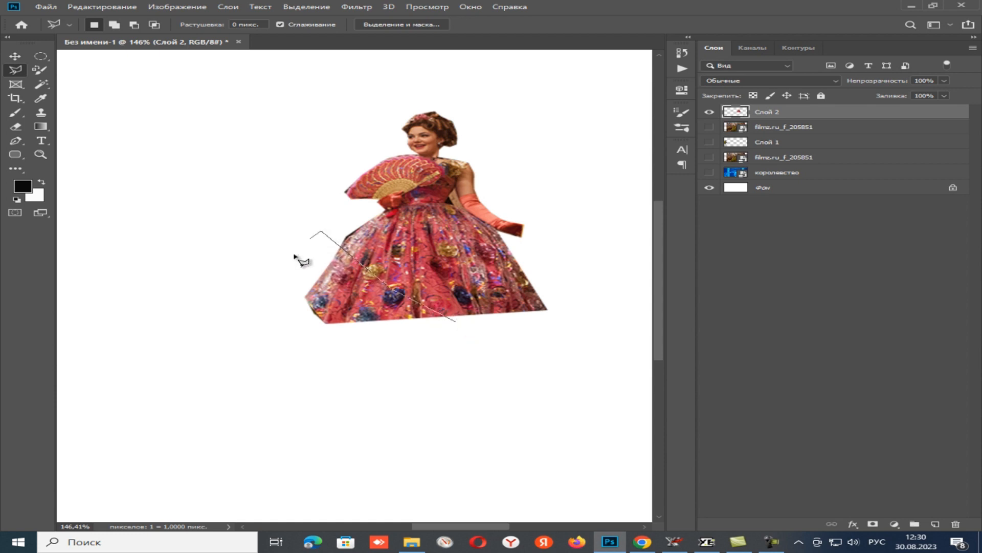
pyautogui.click(281, 300)
pyautogui.click(405, 351)
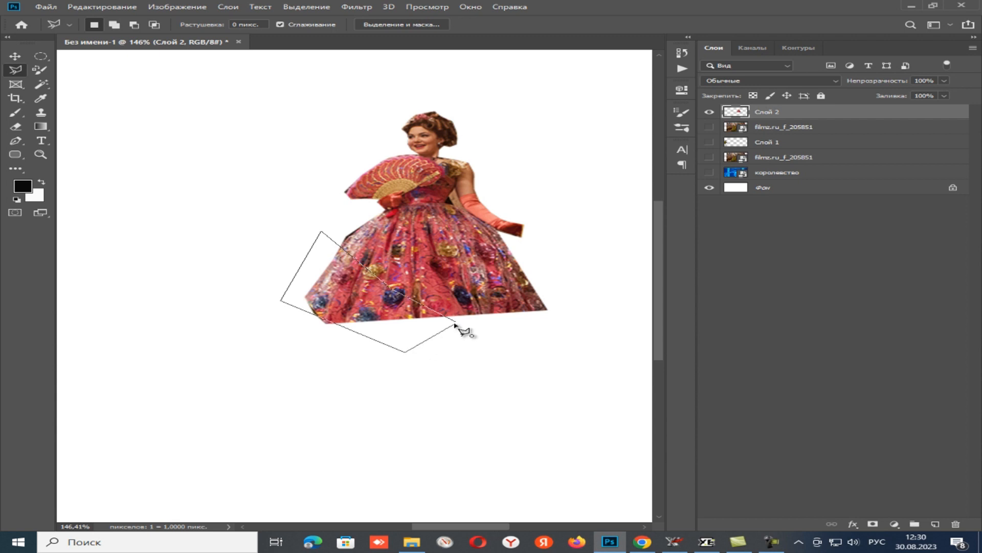
pyautogui.click(455, 323)
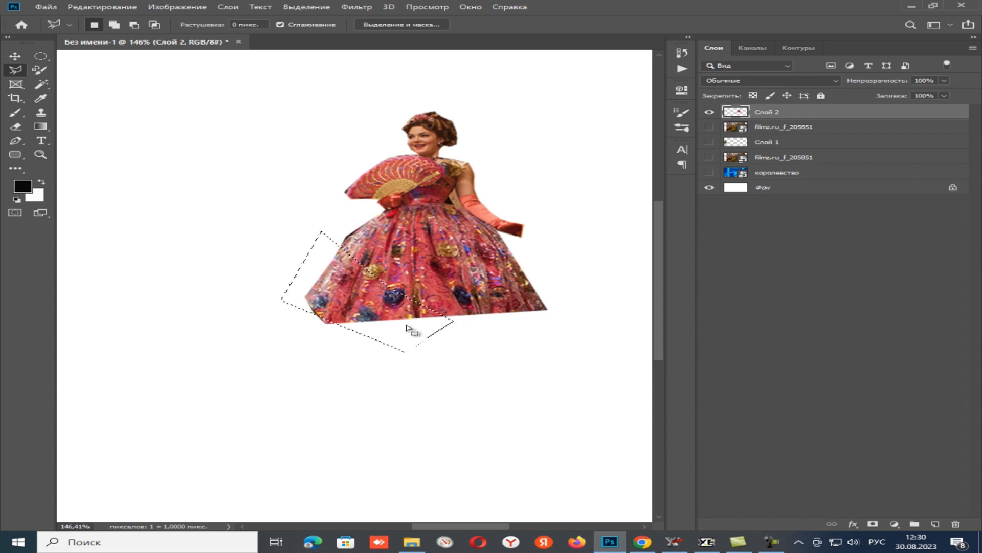
pyautogui.press('Delete')
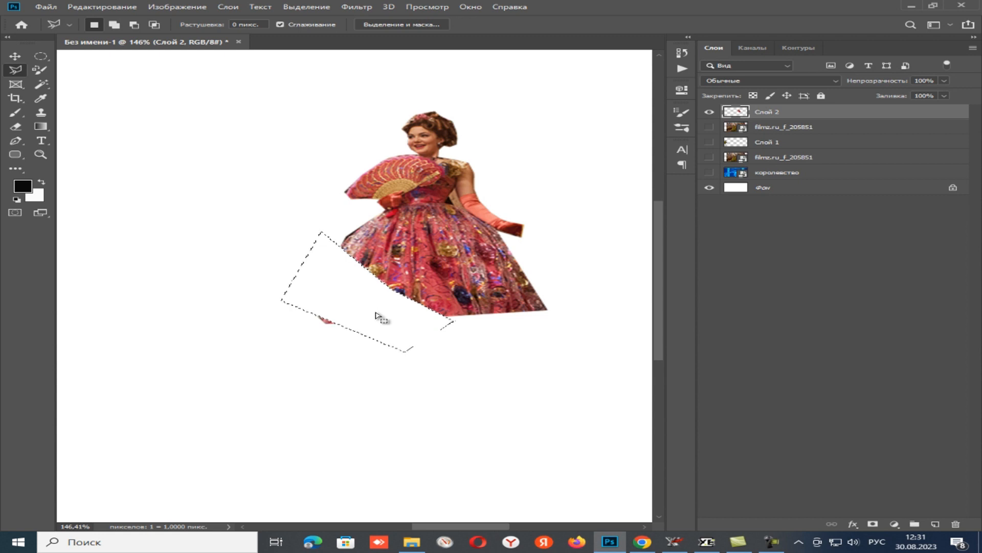
pyautogui.hotkey('ctrl', 'd')
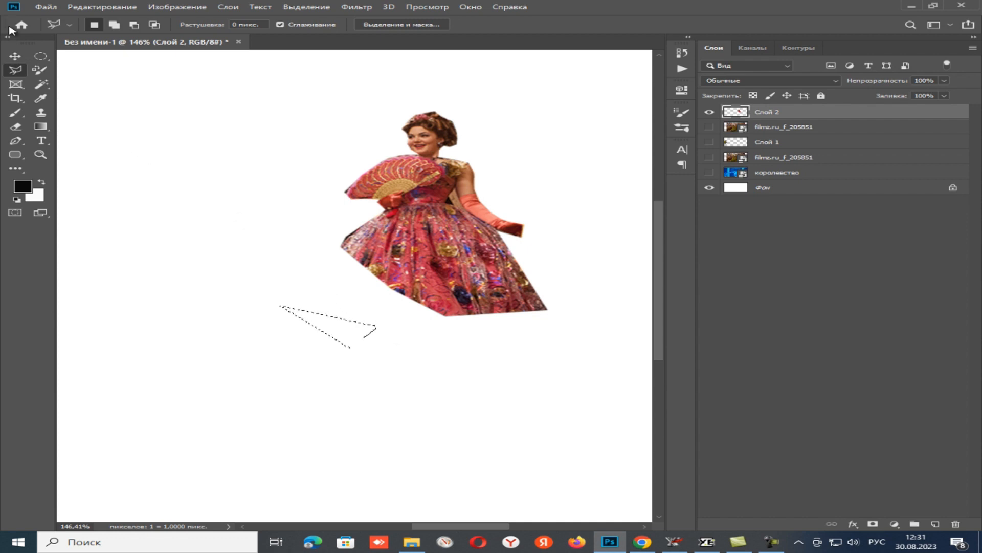
# Step: With the королевство background shown, scale the woman in pink to 69.85% and move her to the top of the right-hand staircase
pyautogui.click(15, 56)
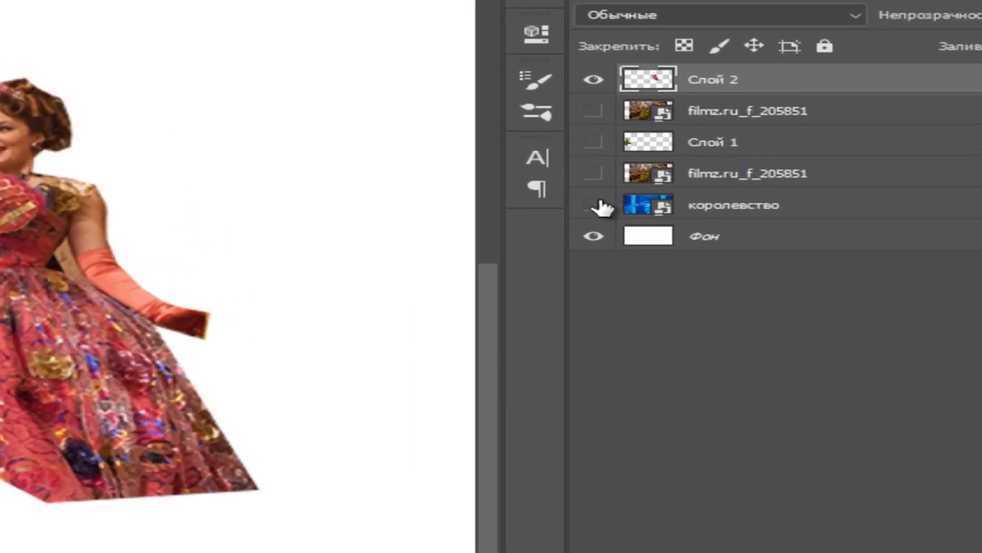
pyautogui.click(599, 206)
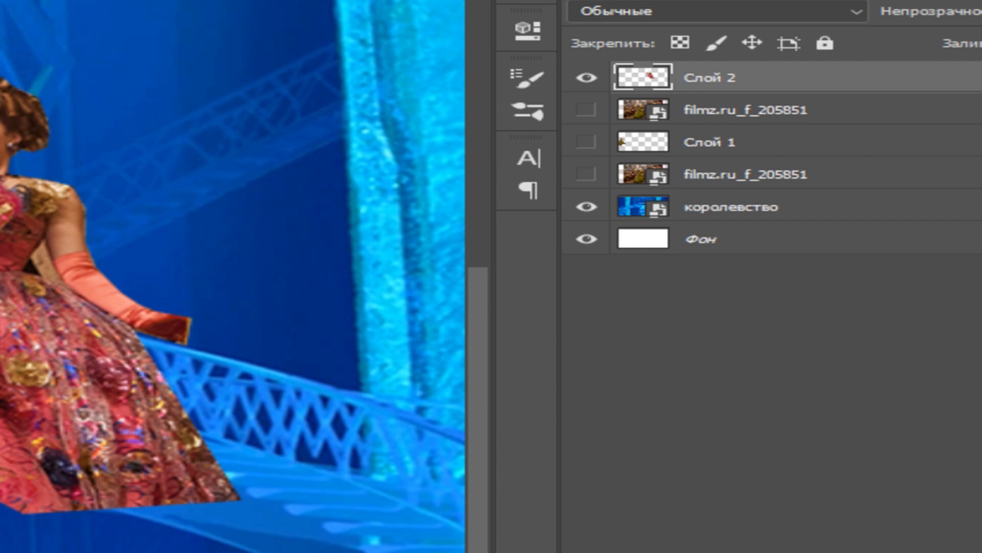
pyautogui.hotkey('ctrl', 't')
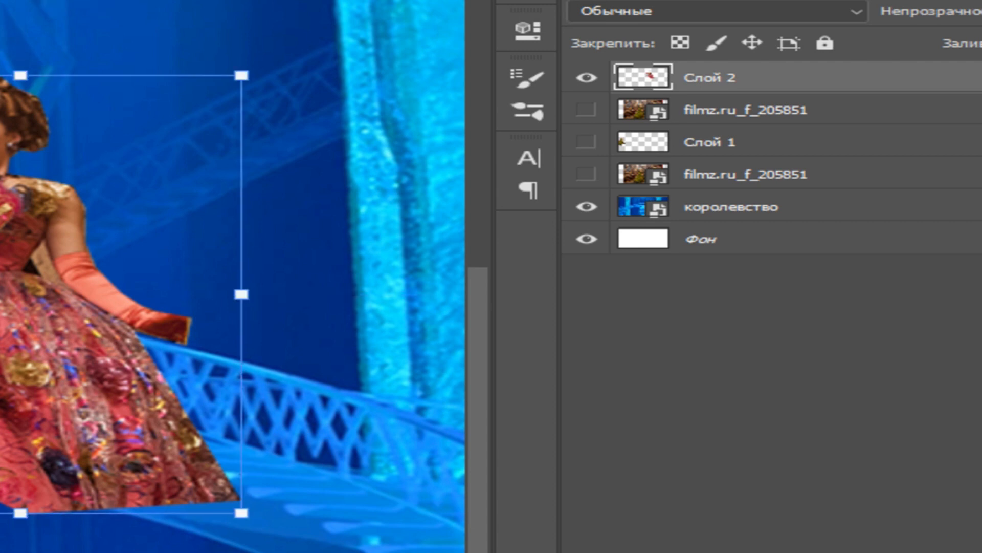
pyautogui.moveTo(241, 74); pyautogui.dragTo(106, 206)
pyautogui.moveTo(38, 401); pyautogui.dragTo(301, 430)
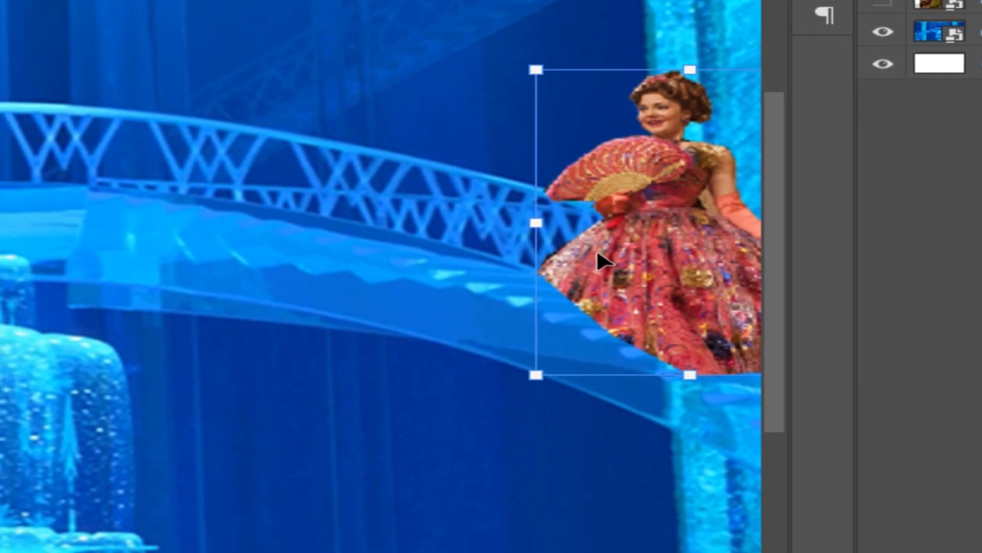
pyautogui.scroll(-4, 381, 277)
pyautogui.moveTo(265, 223); pyautogui.dragTo(434, 238)
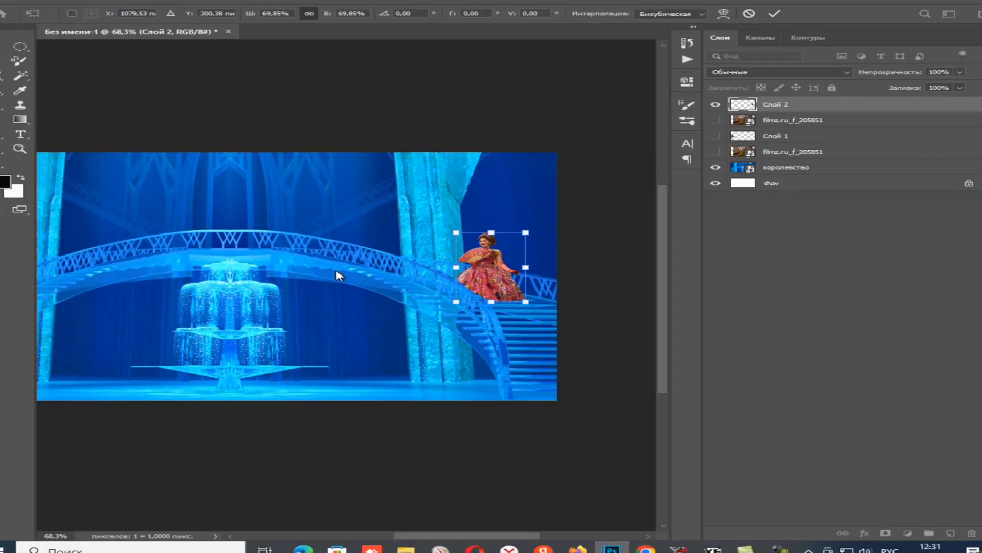
# Step: Enlarge the woman in pink proportionally upward, keeping the hem of her skirt on the top stair
pyautogui.scroll(-1, 348, 274)
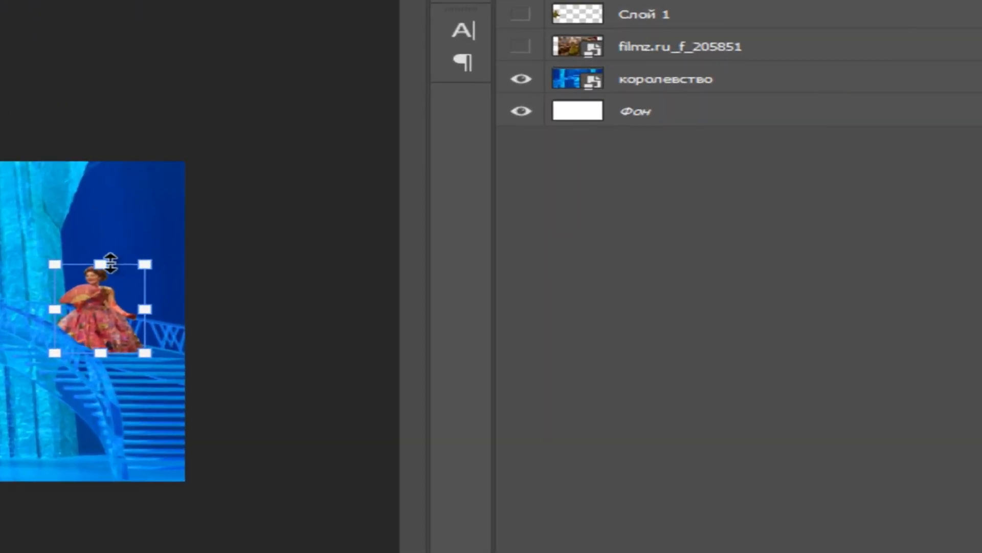
pyautogui.moveTo(512, 260); pyautogui.dragTo(516, 247)
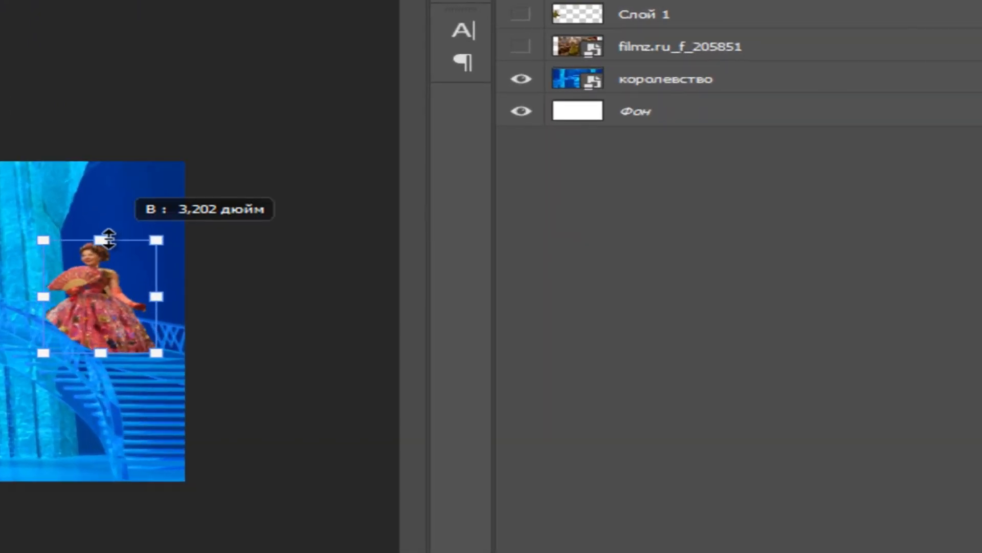
pyautogui.moveTo(108, 239); pyautogui.dragTo(101, 226)
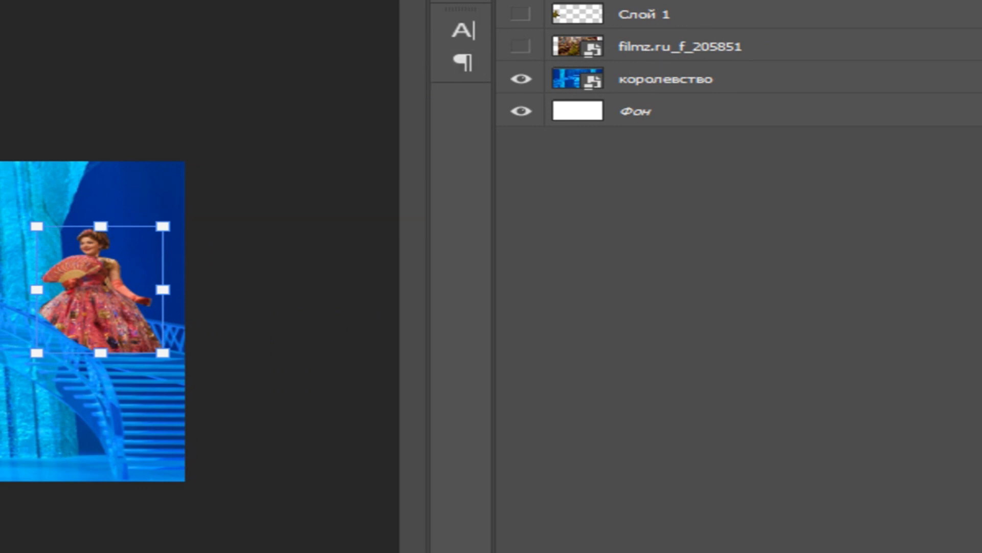
# Step: Show the Слой 1 layer and select the королевство layer
pyautogui.click(524, 15)
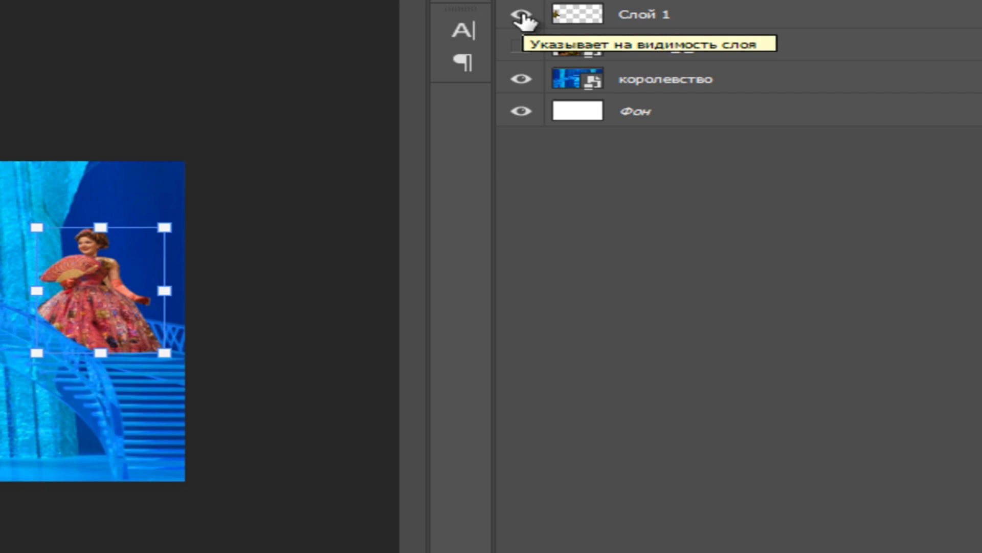
pyautogui.click(773, 82)
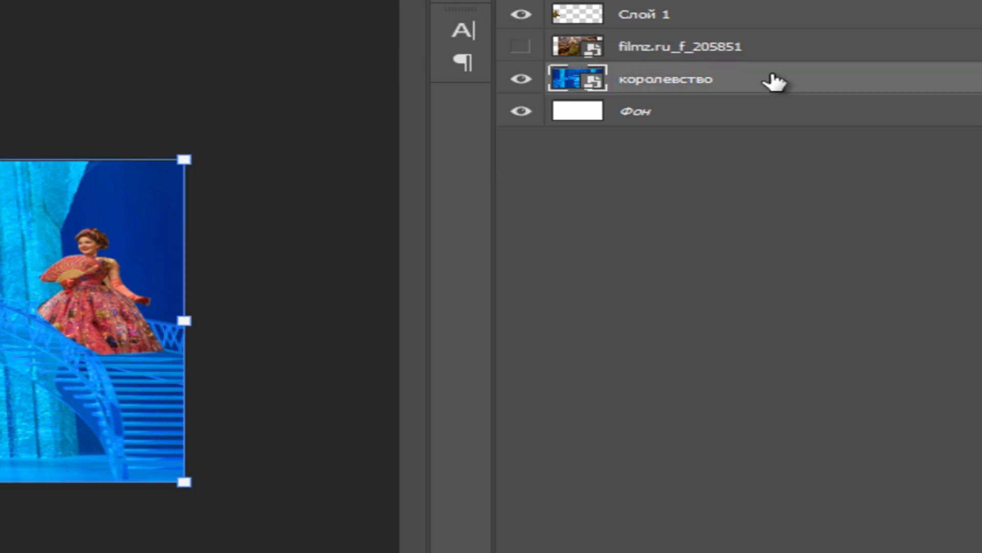